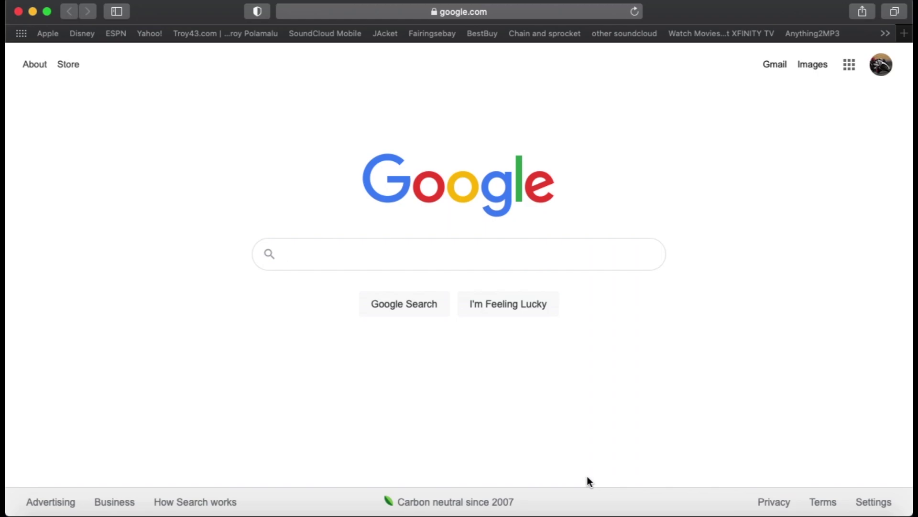
# Paste iwantmymtp.com into Safari's address bar and load it
pyautogui.click(509, 14)
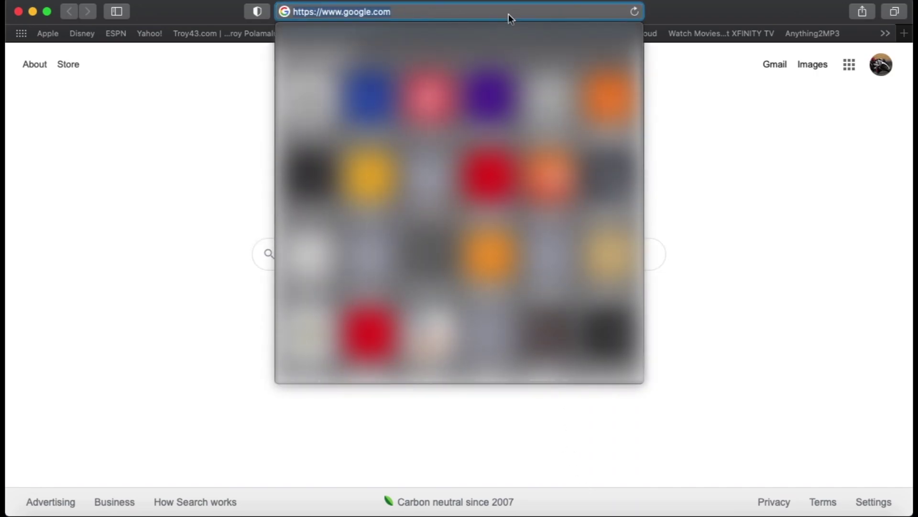
pyautogui.write('iwantmymtp.com')
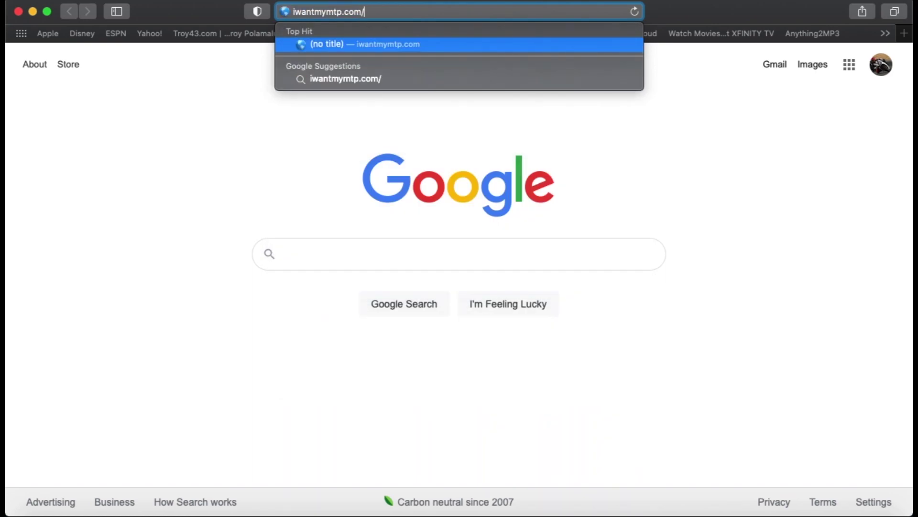
pyautogui.press('Return')
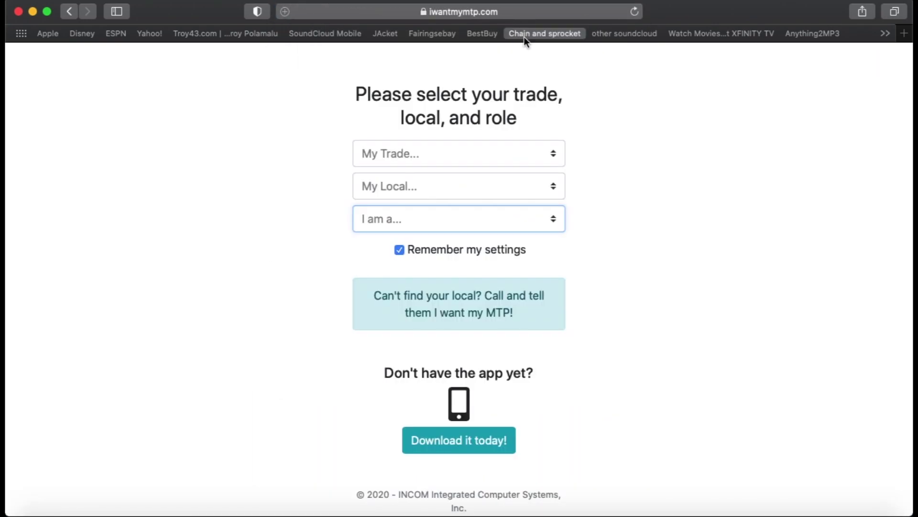
# Select trade LIUNA, local Northern California Training Center and role Member, then continue with Go
pyautogui.click(431, 155)
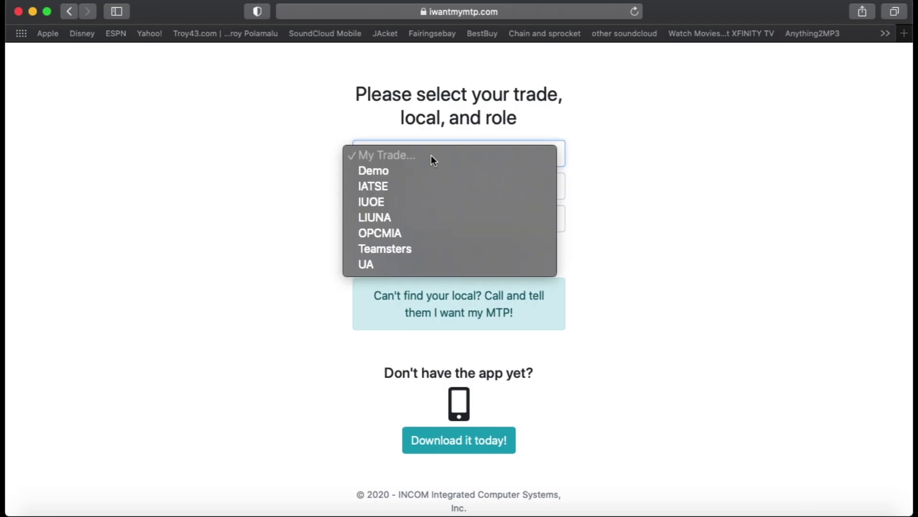
pyautogui.click(386, 217)
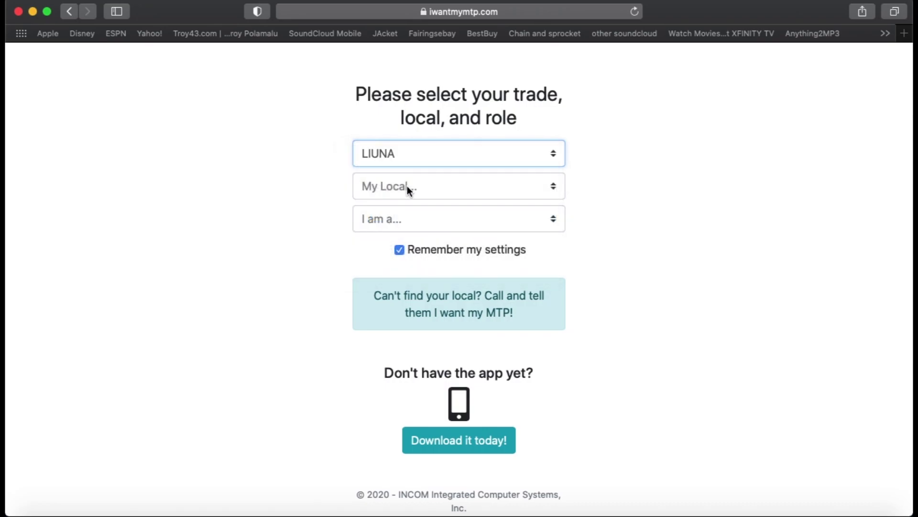
pyautogui.click(406, 185)
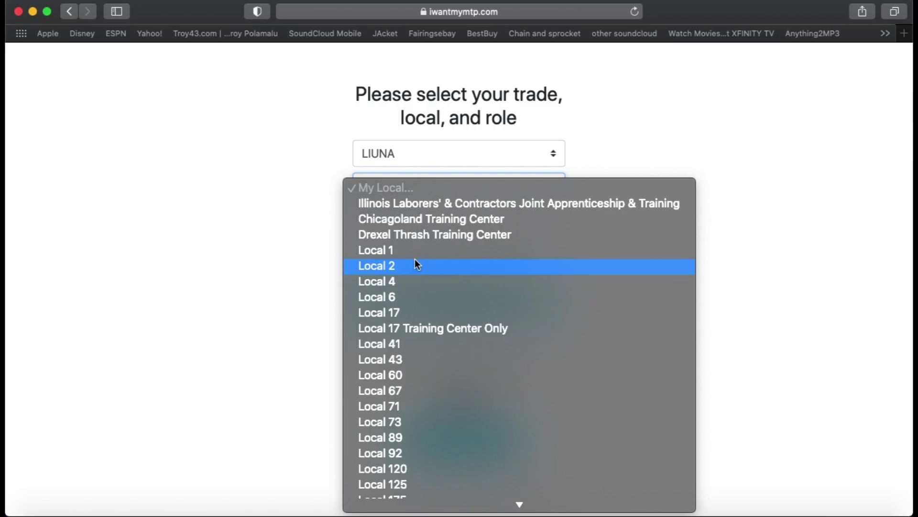
pyautogui.scroll(-15, 415, 259)
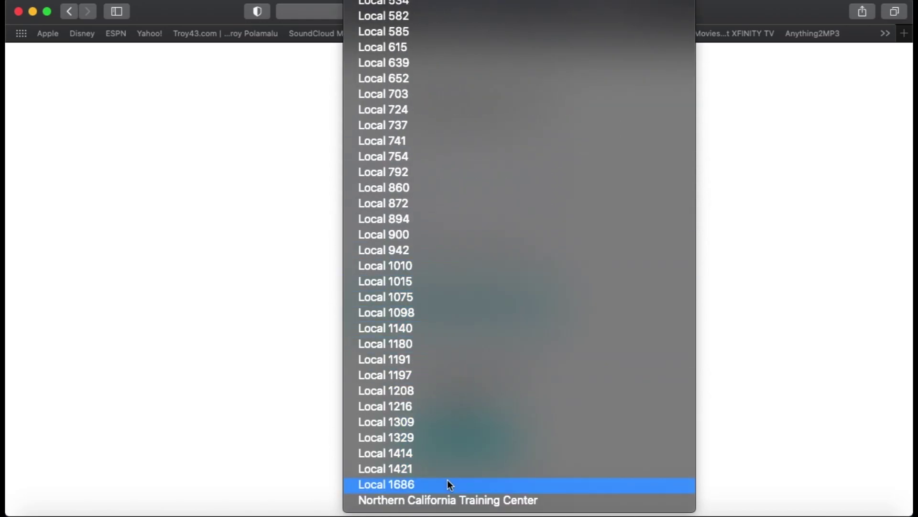
pyautogui.click(457, 499)
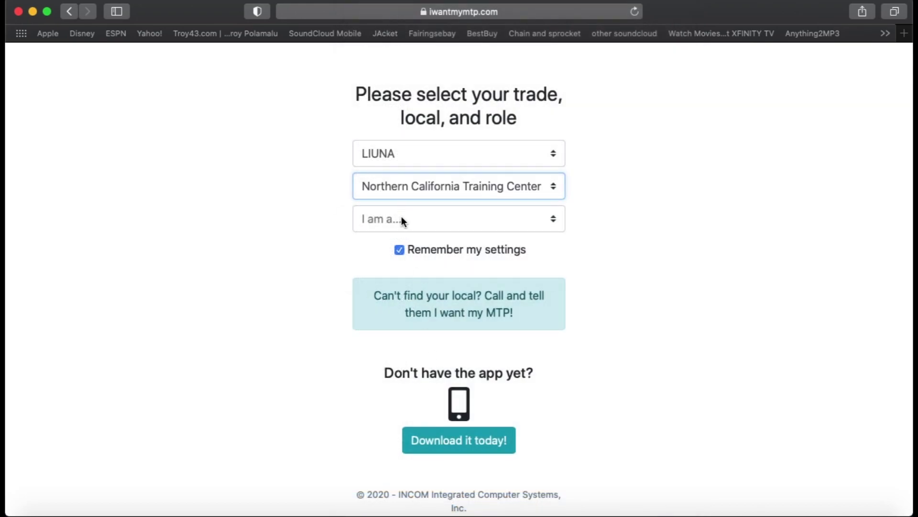
pyautogui.click(401, 218)
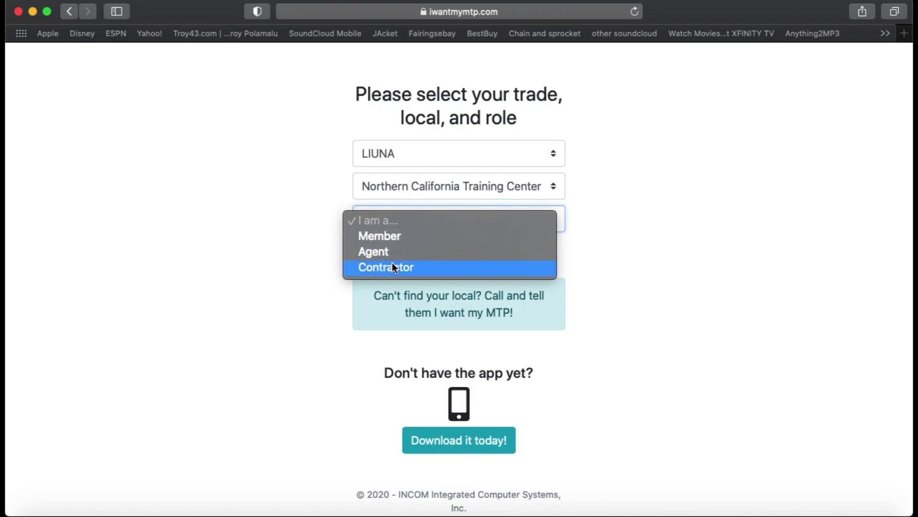
pyautogui.click(395, 236)
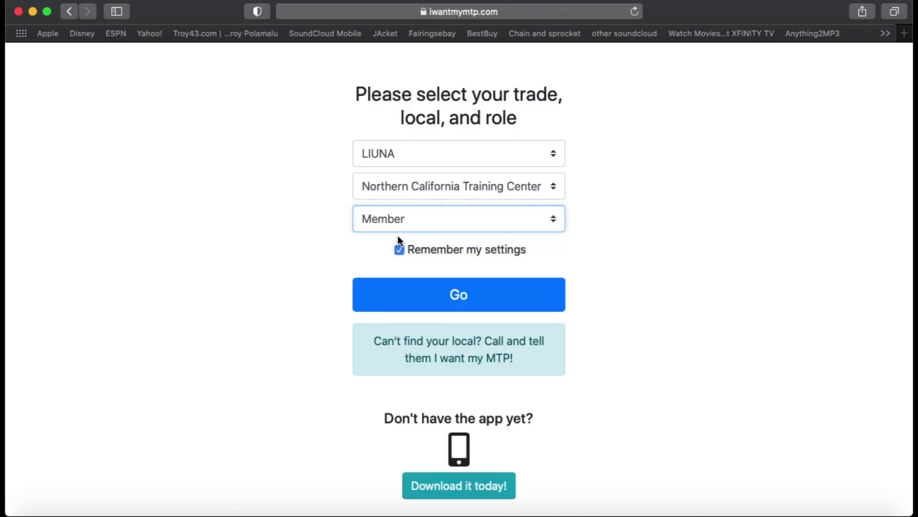
pyautogui.click(421, 286)
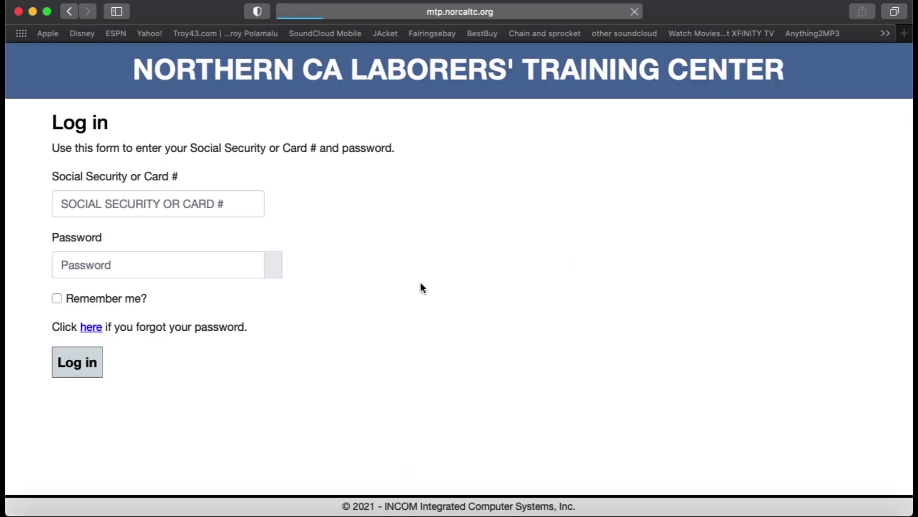
# Log in to the member portal with the member's card number and account password
pyautogui.click(190, 205)
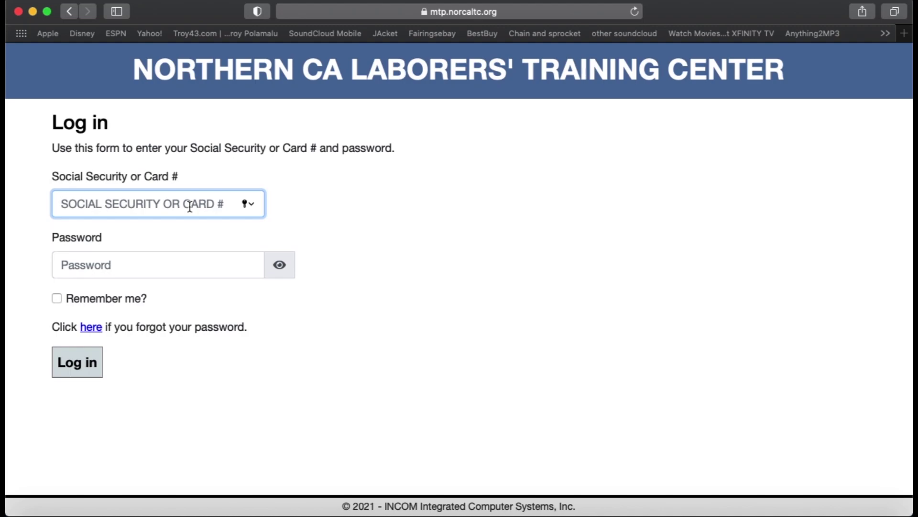
pyautogui.write('123456')
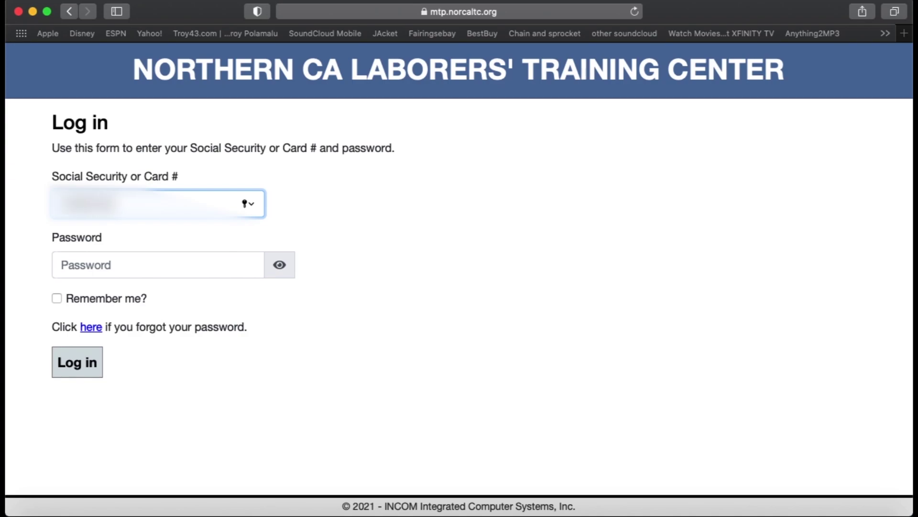
pyautogui.click(168, 269)
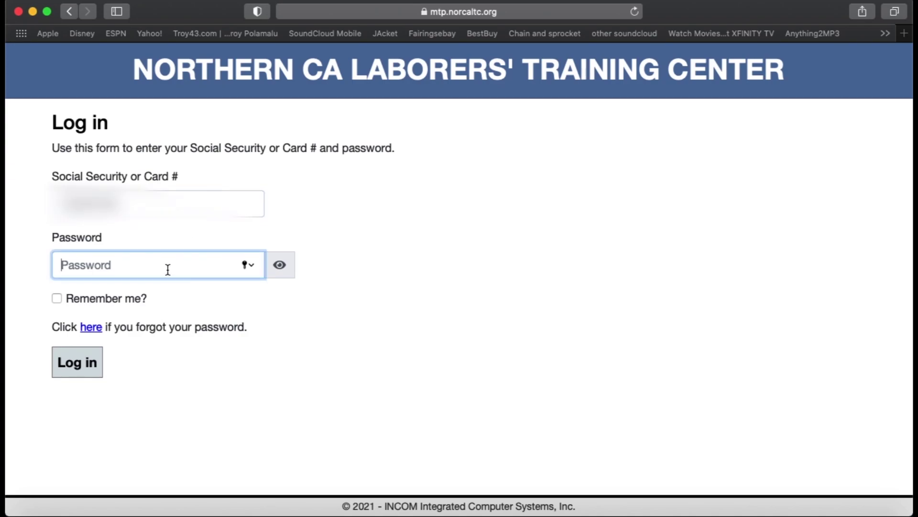
pyautogui.write('••••')
pyautogui.click(95, 367)
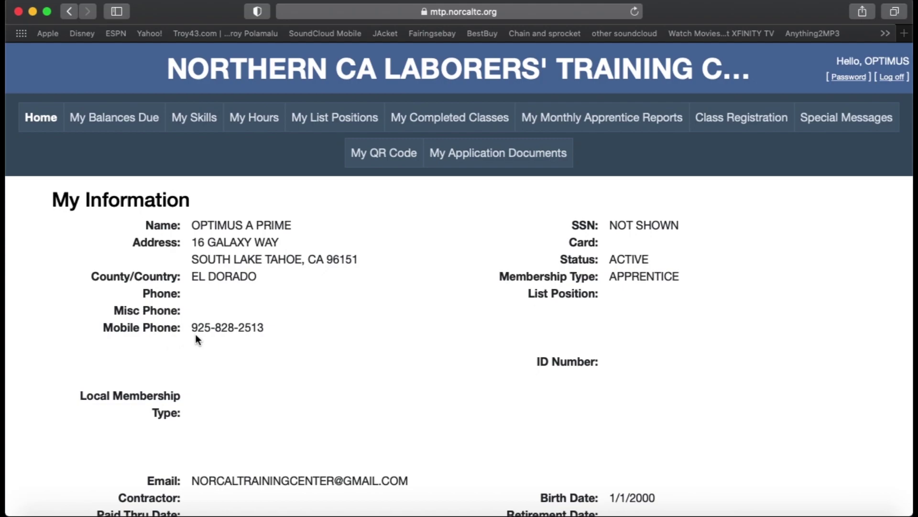
# Scroll down My Information to the Total Working Hours and Total Training Hours figures
pyautogui.scroll(-2, 196, 334)
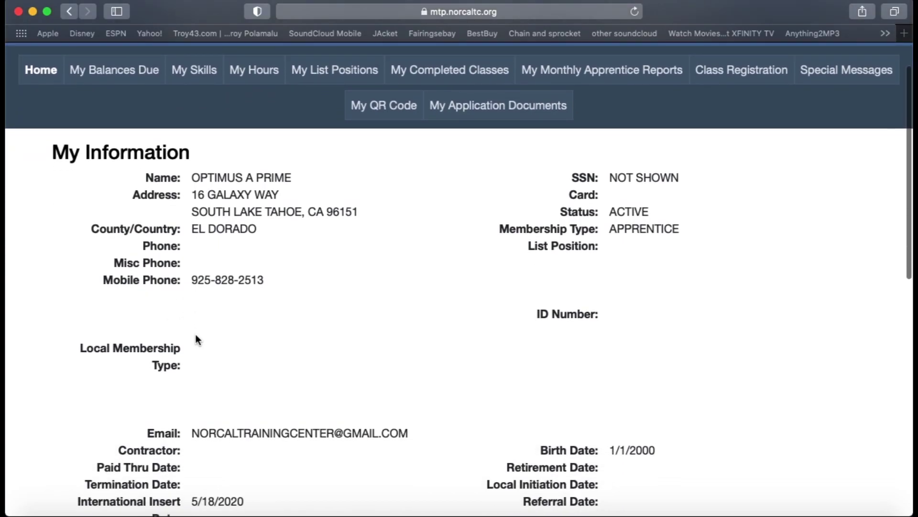
pyautogui.scroll(-2, 196, 335)
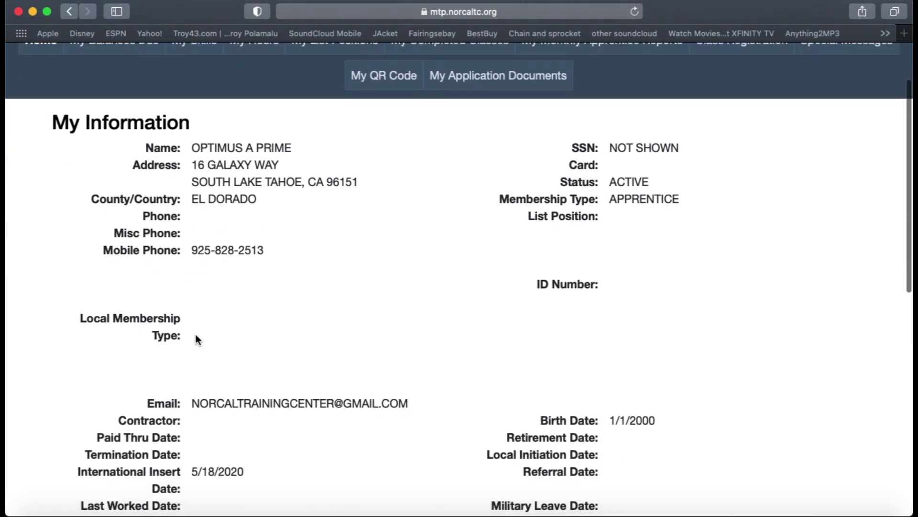
pyautogui.scroll(-1, 196, 338)
pyautogui.scroll(-5, 196, 338)
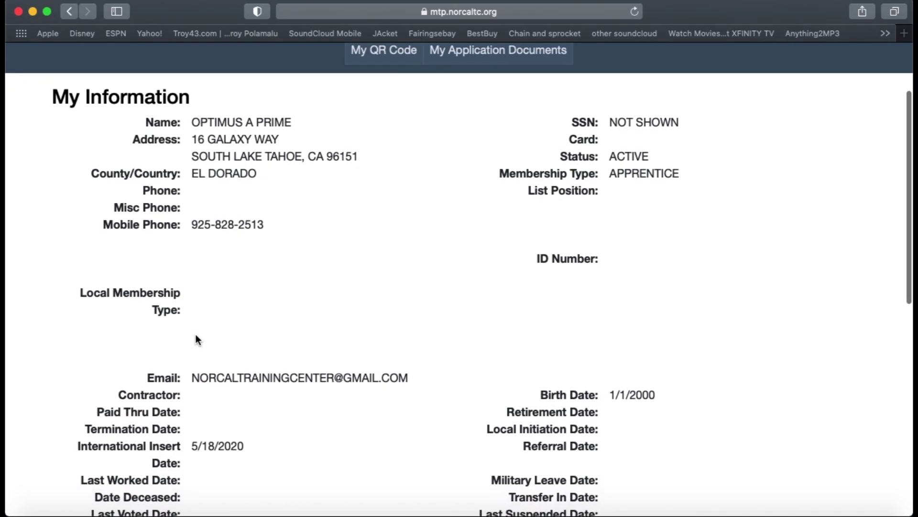
pyautogui.scroll(-5, 196, 337)
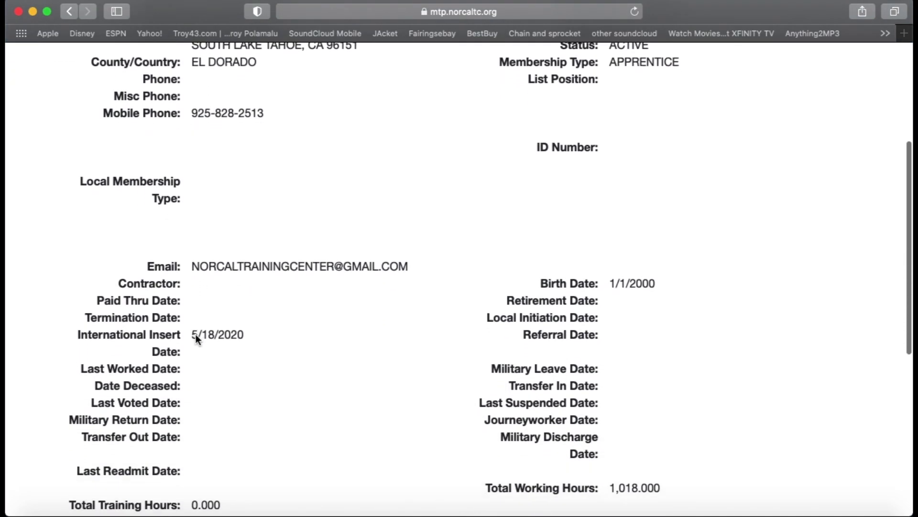
pyautogui.scroll(-5, 196, 338)
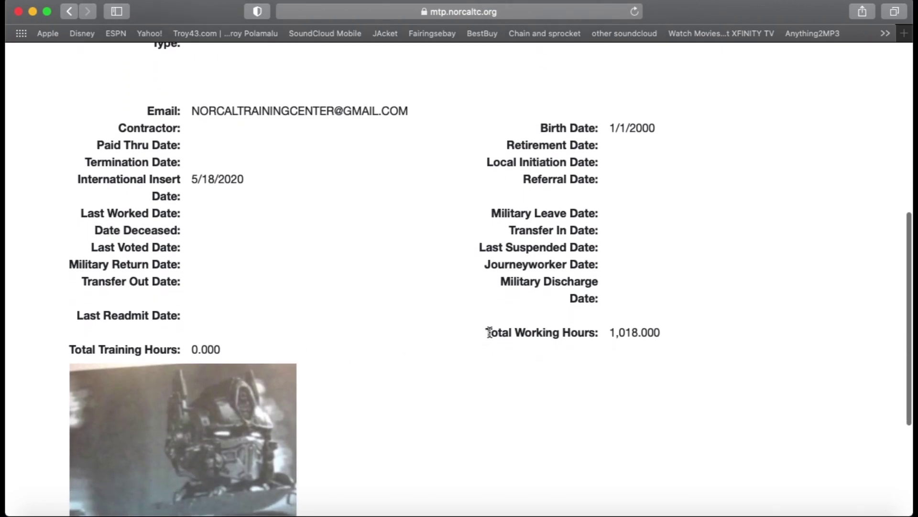
# Highlight the 1,018.000 working and 0.000 training hours, then go to My Monthly Apprentice Reports
pyautogui.moveTo(488, 332); pyautogui.dragTo(595, 338)
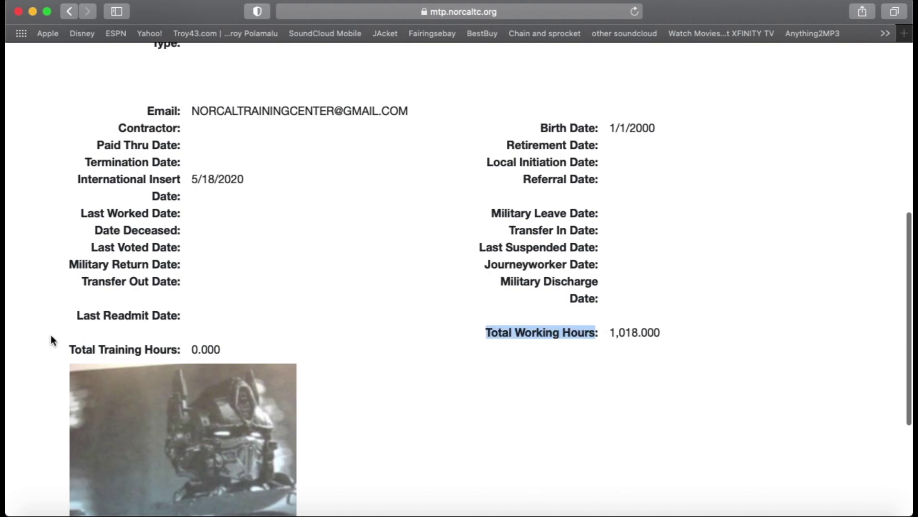
pyautogui.moveTo(70, 352); pyautogui.dragTo(180, 354)
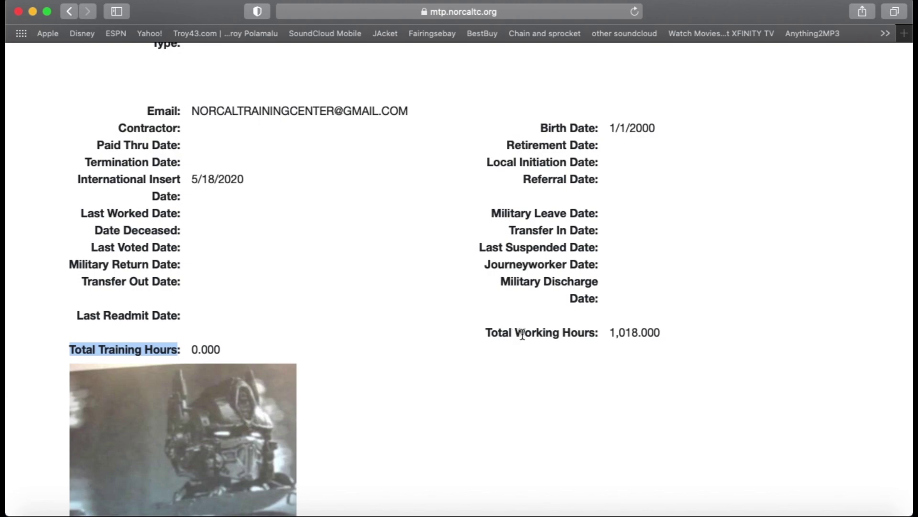
pyautogui.moveTo(610, 332); pyautogui.dragTo(660, 336)
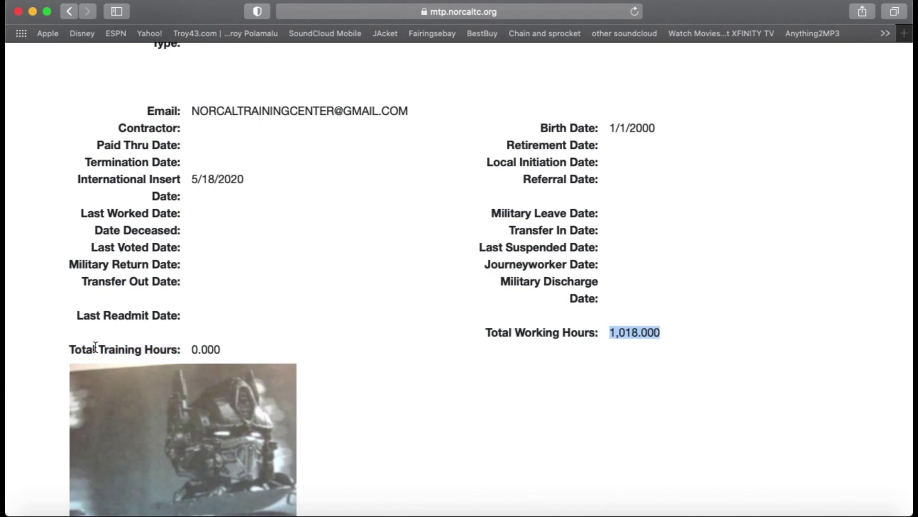
pyautogui.moveTo(191, 350); pyautogui.dragTo(222, 350)
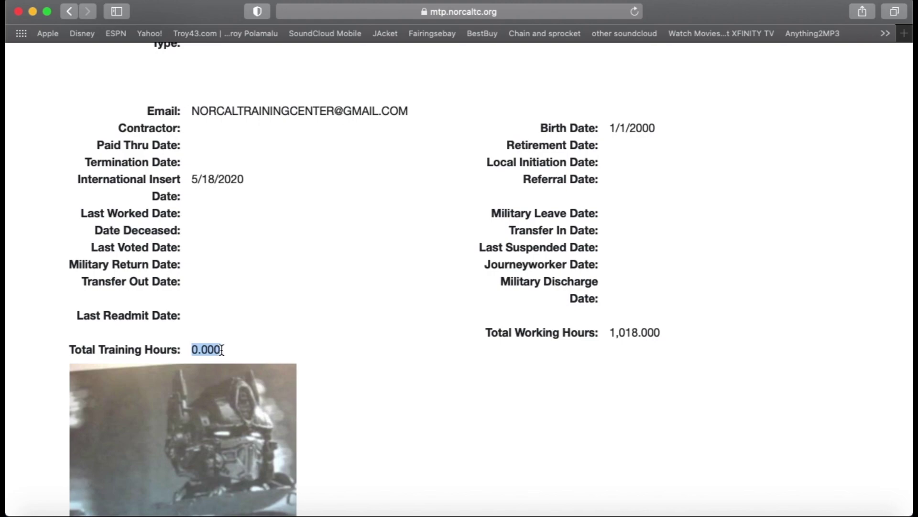
pyautogui.scroll(8, 222, 350)
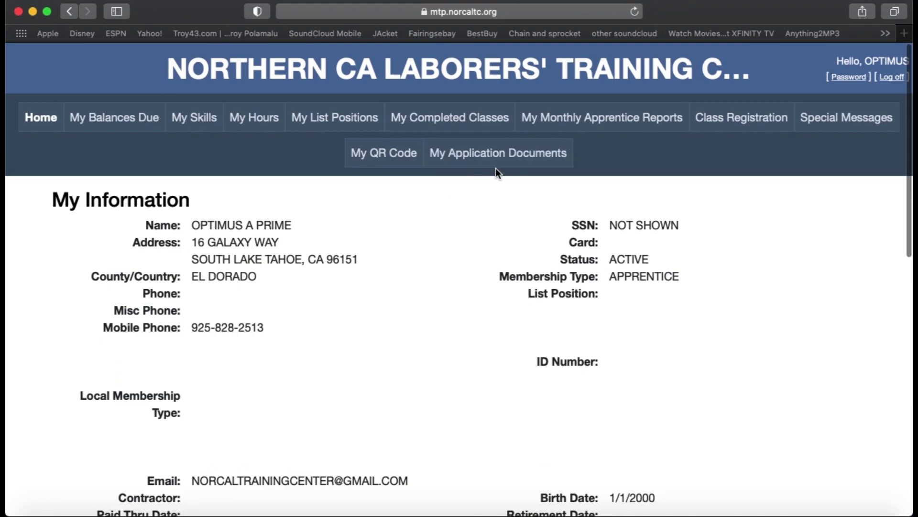
pyautogui.click(563, 123)
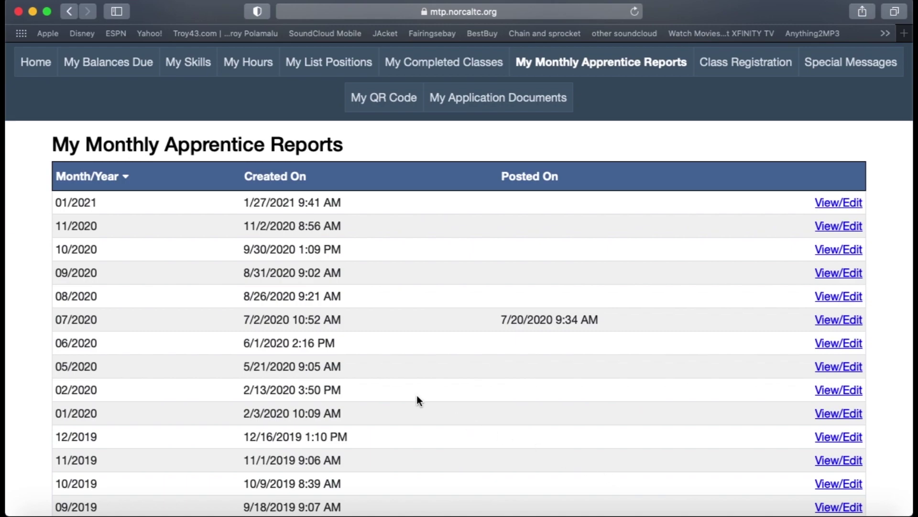
# Start a new report from the 'here' link, keeping Month 1 and Year 2021
pyautogui.scroll(-5, 417, 395)
pyautogui.scroll(-2, 416, 394)
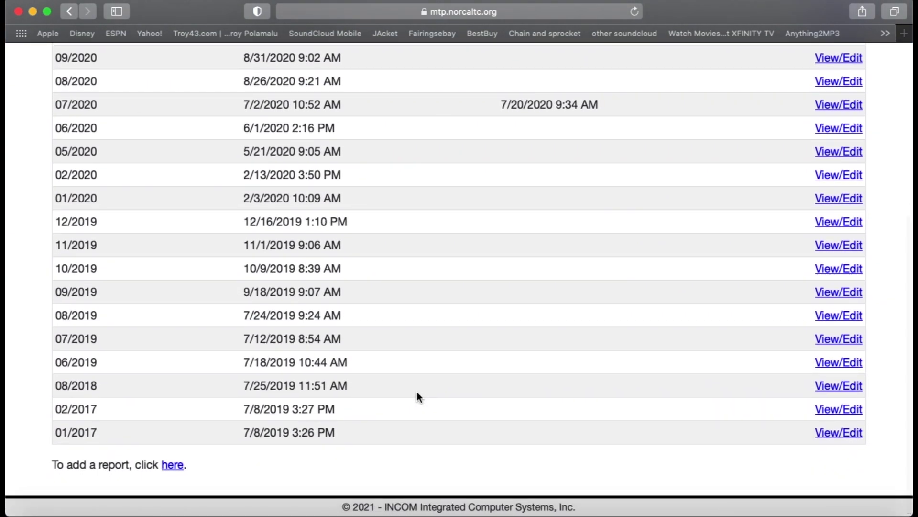
pyautogui.click(173, 465)
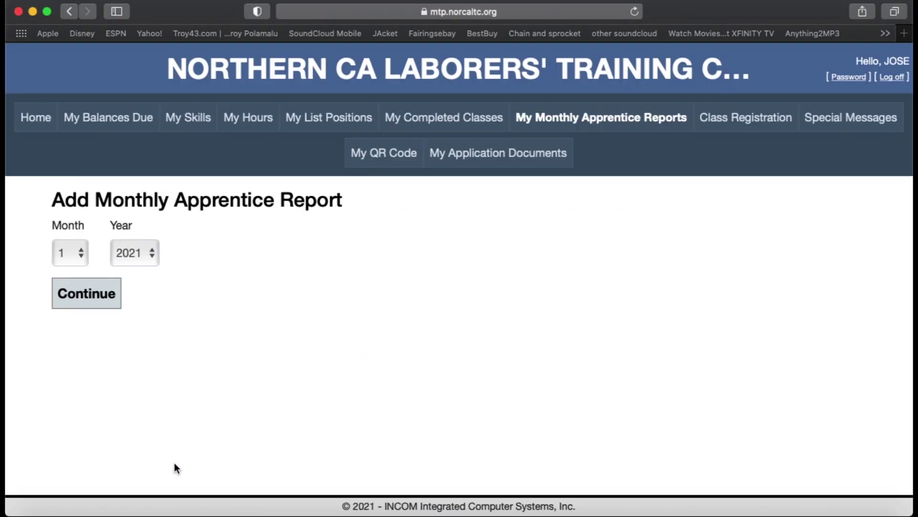
pyautogui.click(101, 298)
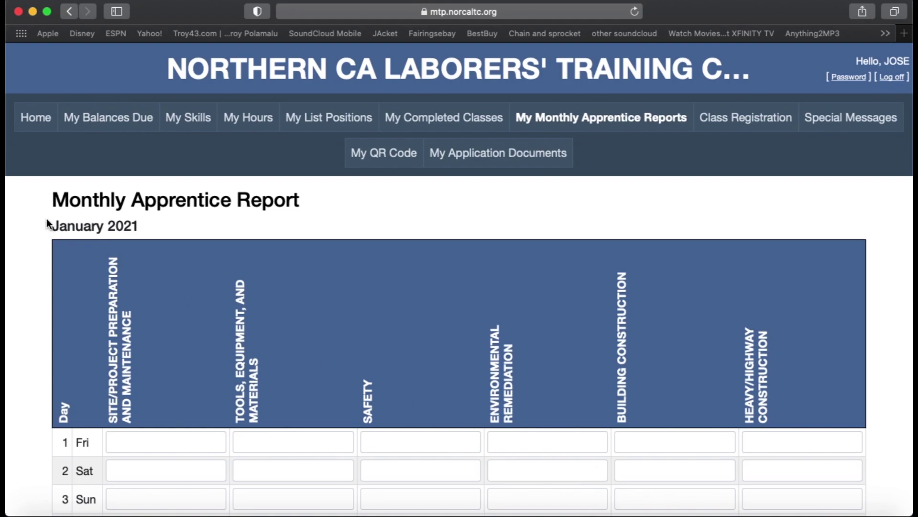
# Highlight the January 2021 report month and scroll through the blank daily hours grid
pyautogui.moveTo(51, 226); pyautogui.dragTo(139, 227)
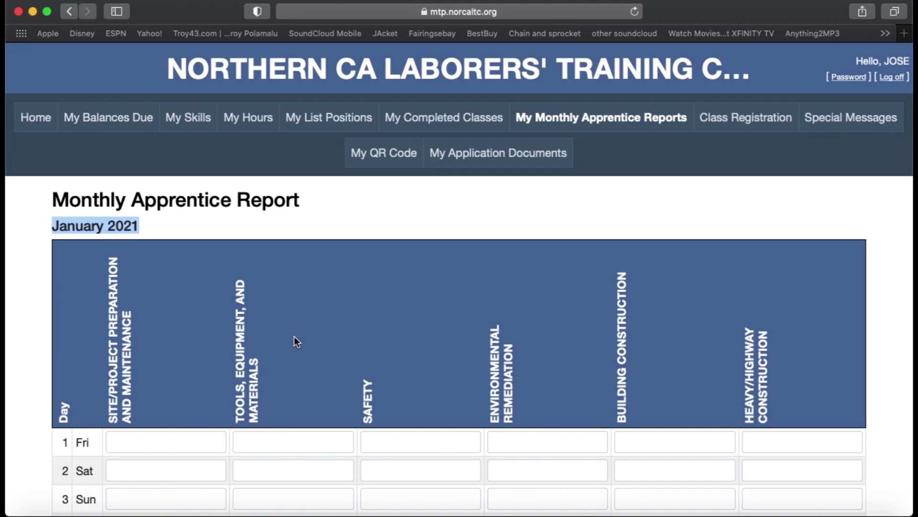
pyautogui.scroll(-6, 294, 337)
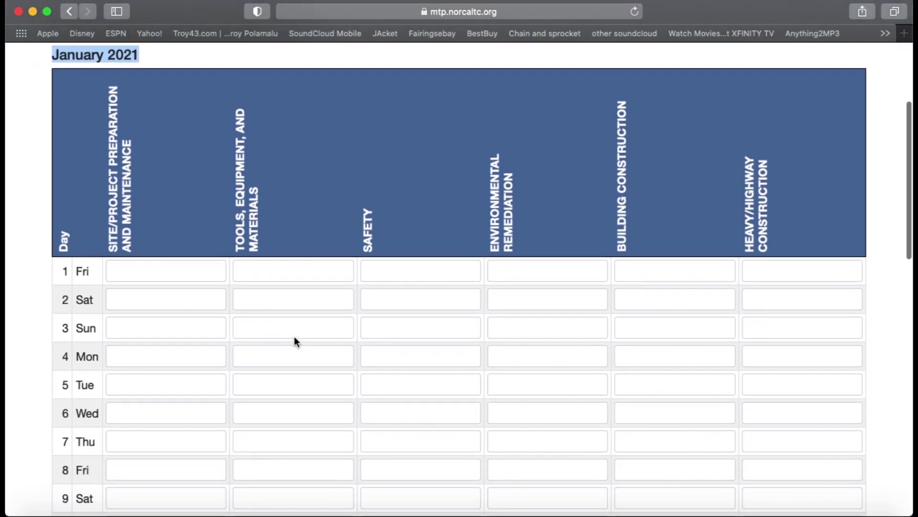
pyautogui.scroll(-6, 294, 337)
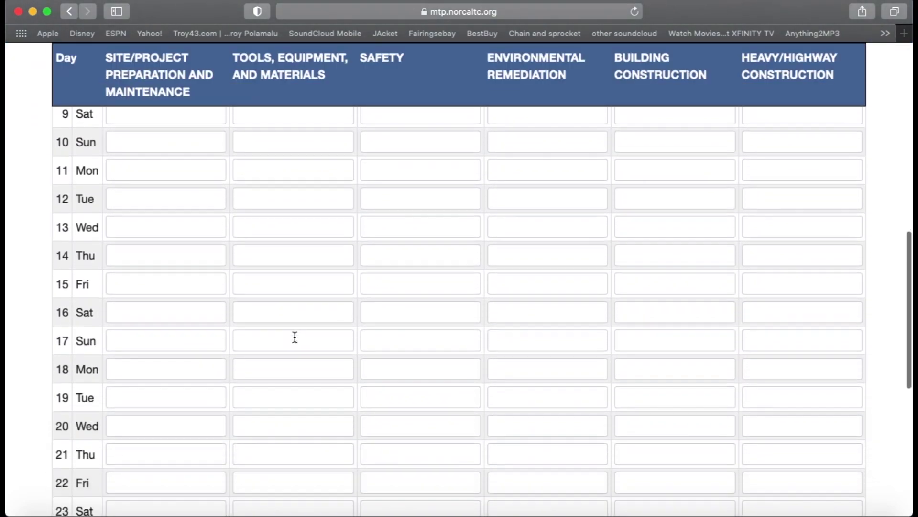
pyautogui.scroll(-3, 294, 336)
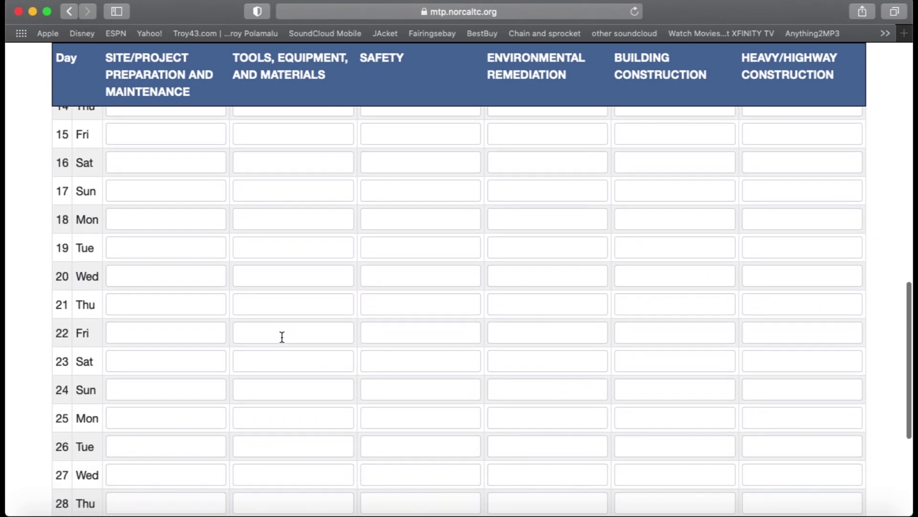
# Fill day 26 Tue: Site/Project 2, Tools 2, Safety 1, Building Construction 5
pyautogui.click(201, 441)
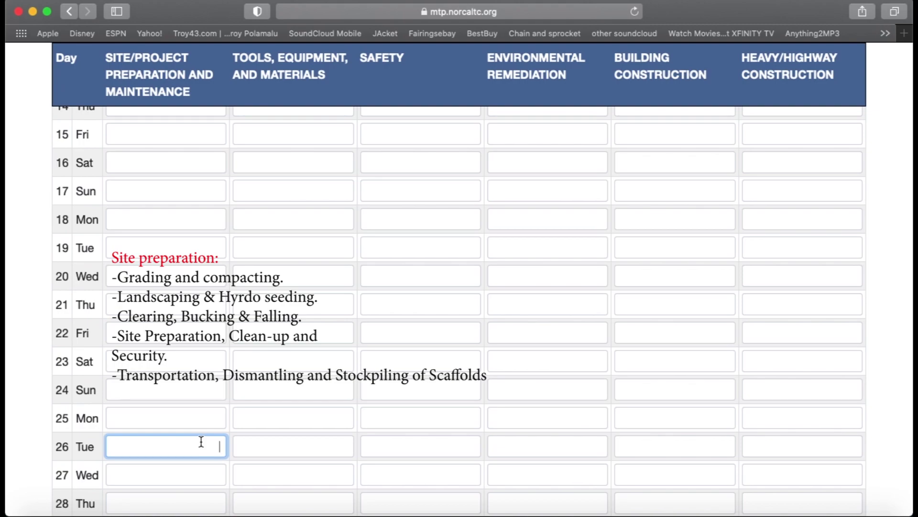
pyautogui.write('2')
pyautogui.click(293, 445)
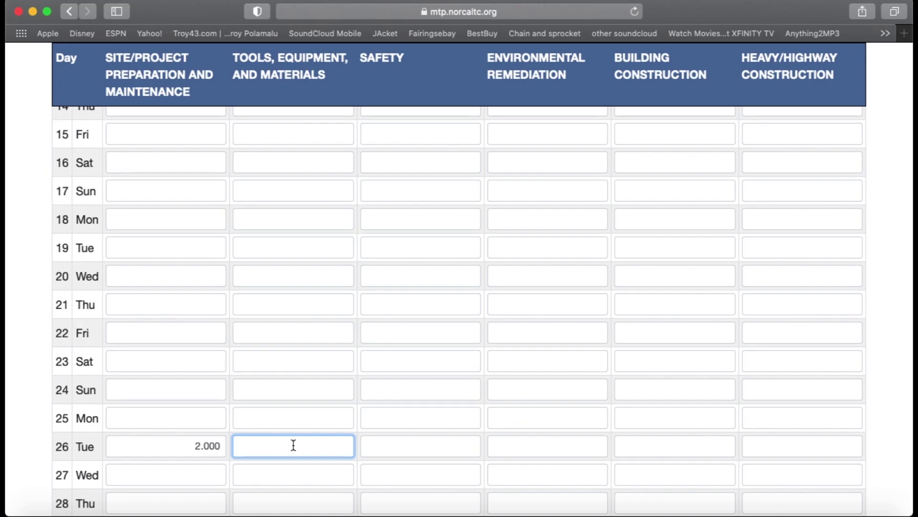
pyautogui.write('2')
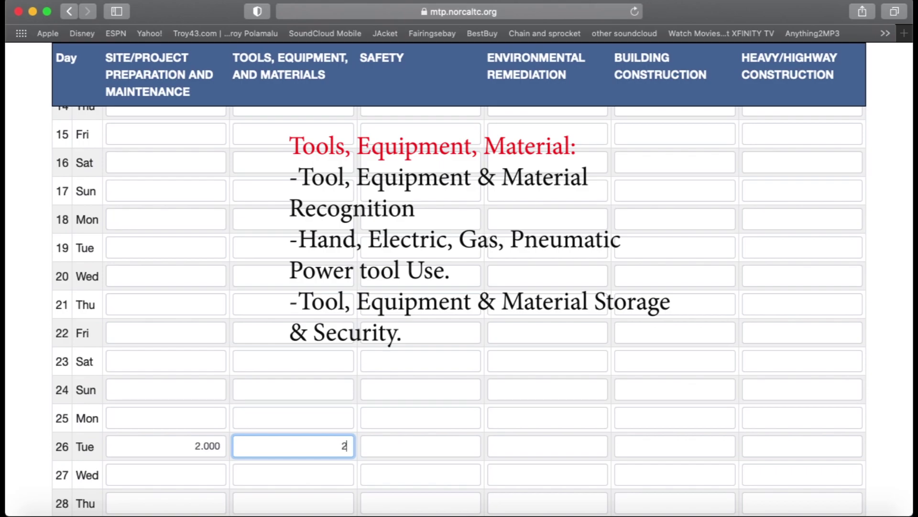
pyautogui.click(443, 446)
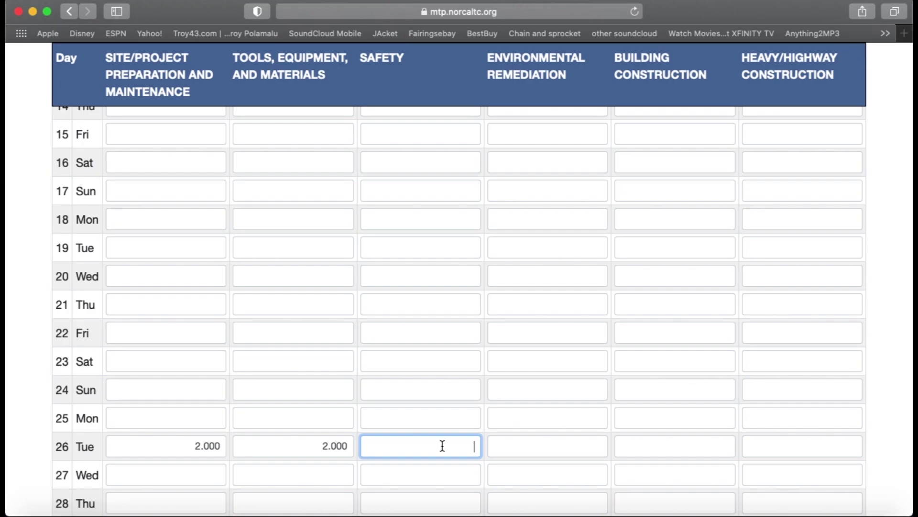
pyautogui.write('1')
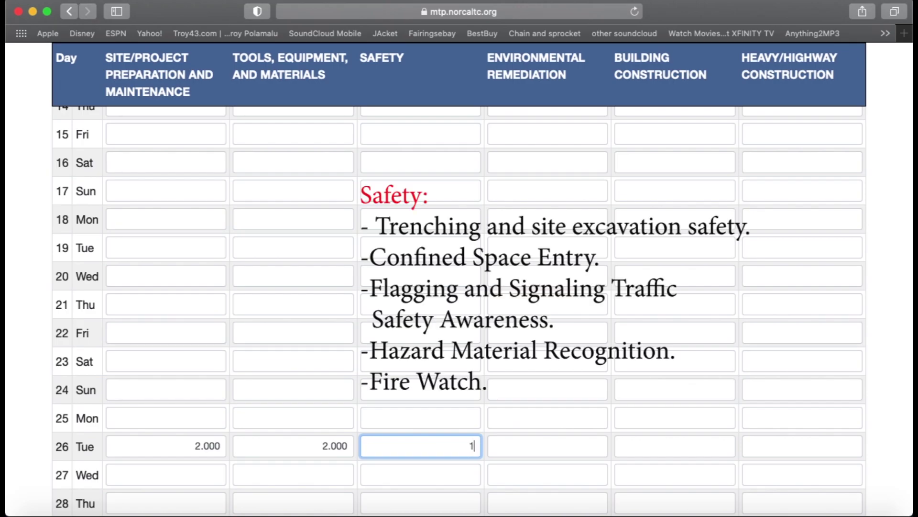
pyautogui.click(650, 446)
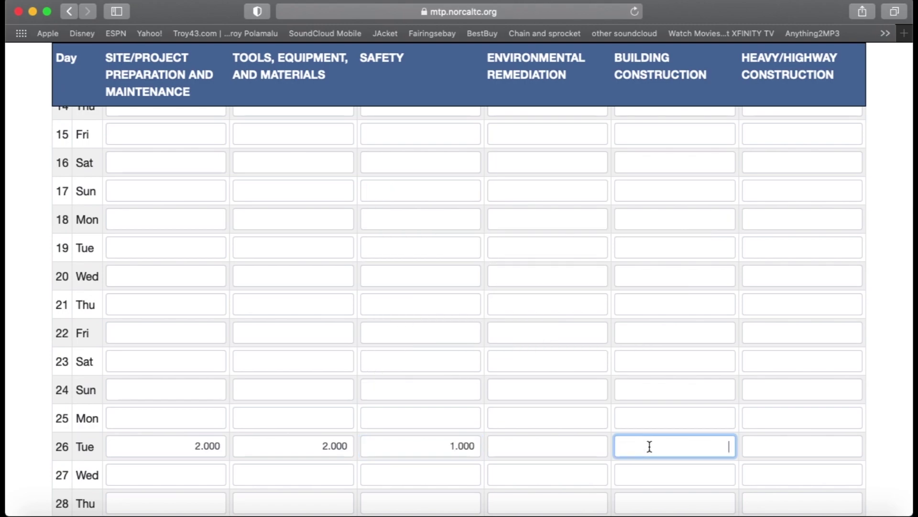
pyautogui.write('5')
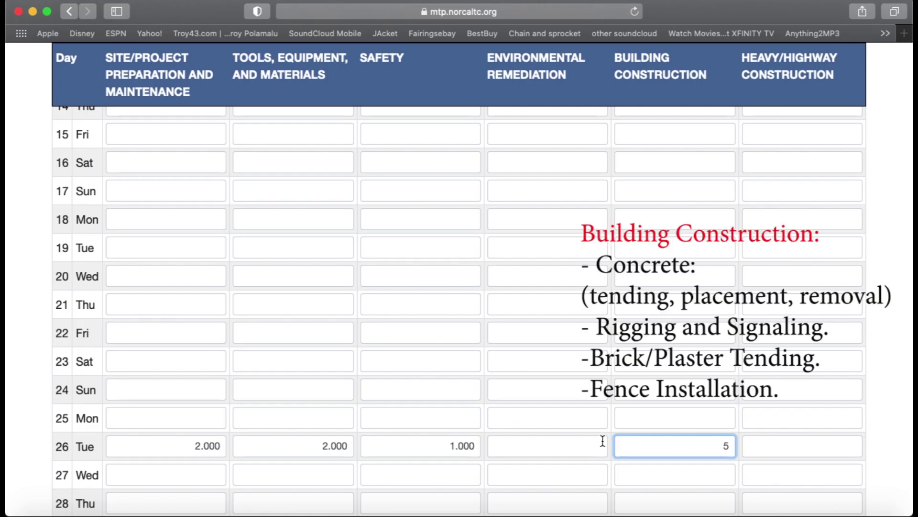
pyautogui.scroll(-5, 603, 441)
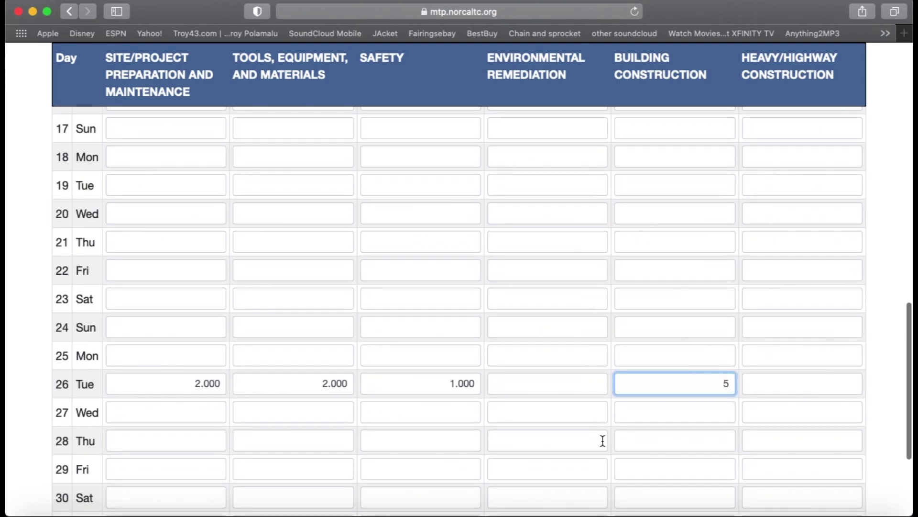
pyautogui.scroll(-5, 603, 441)
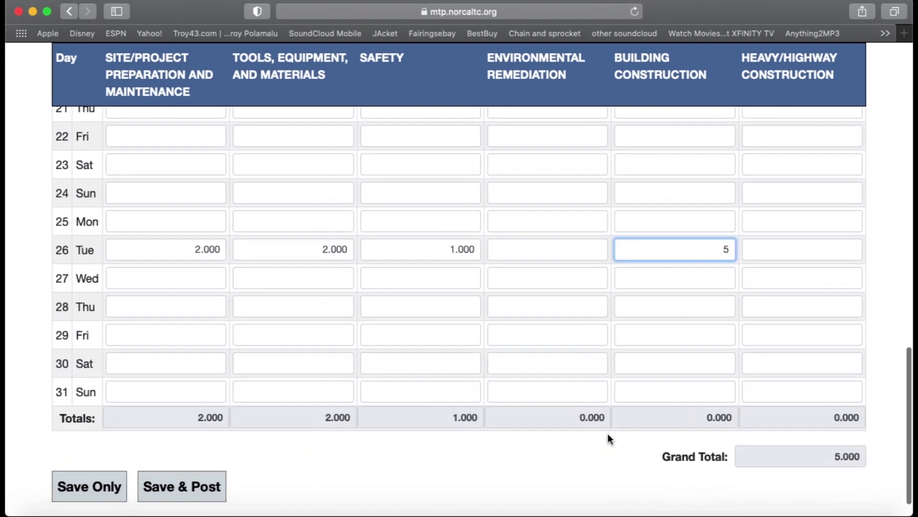
# Save the report with Save Only, then reopen 01/2021 via View/Edit to see the 10.000 total
pyautogui.click(92, 484)
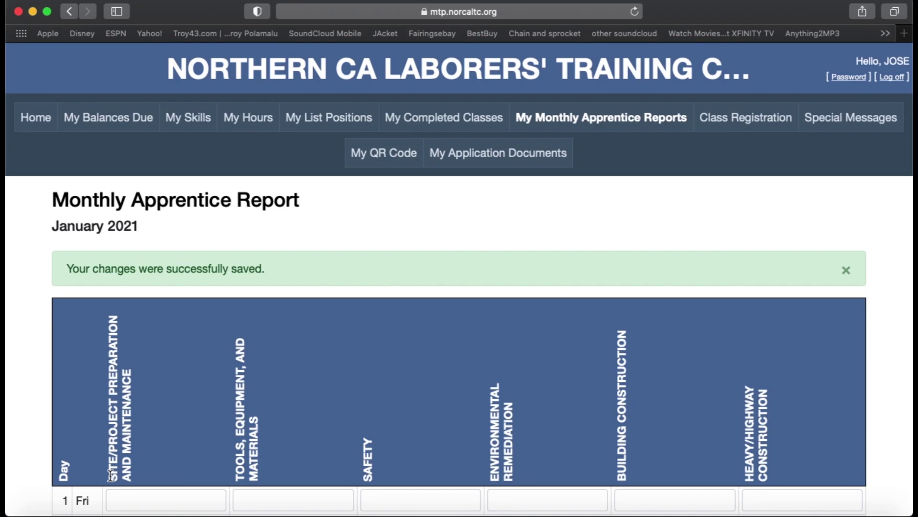
pyautogui.press('super+bracketleft')
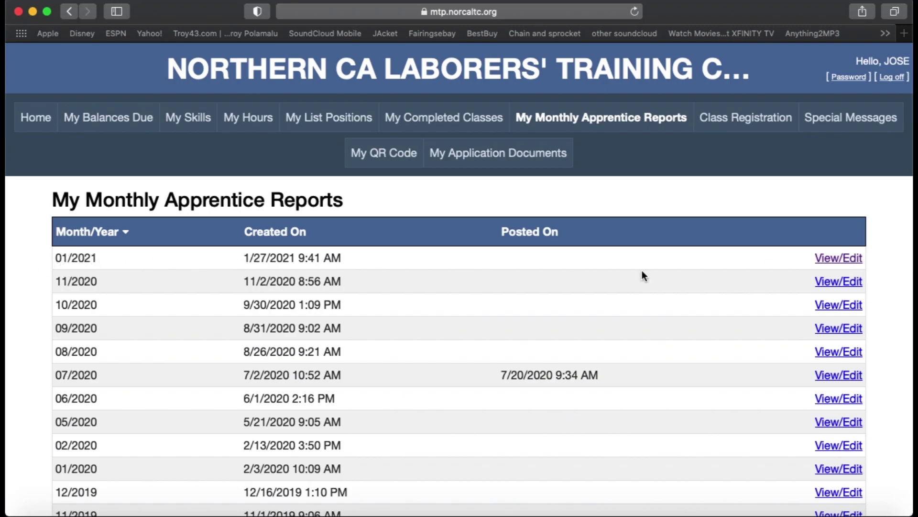
pyautogui.click(849, 261)
pyautogui.scroll(-3, 771, 268)
pyautogui.scroll(-15, 774, 269)
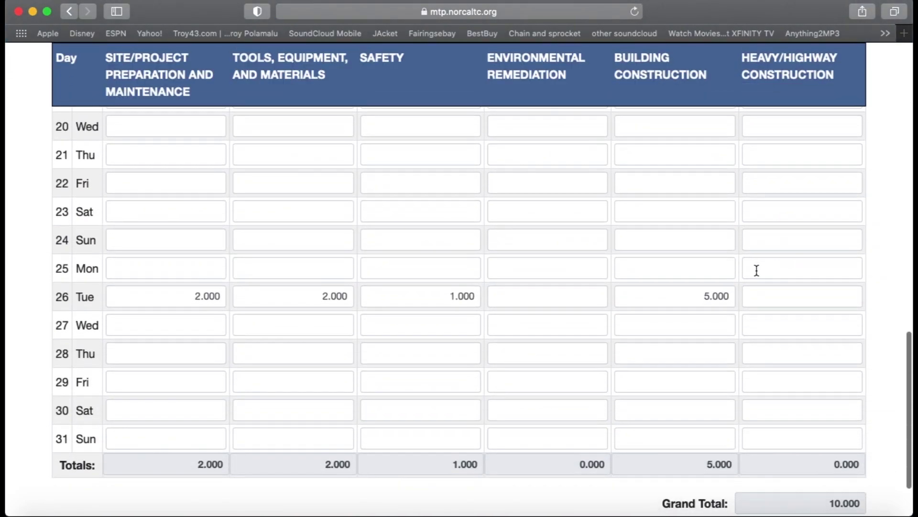
# Fill day 27 Wed: Site/Project 2, Tools 1, Safety 2, Building Construction 5
pyautogui.click(209, 324)
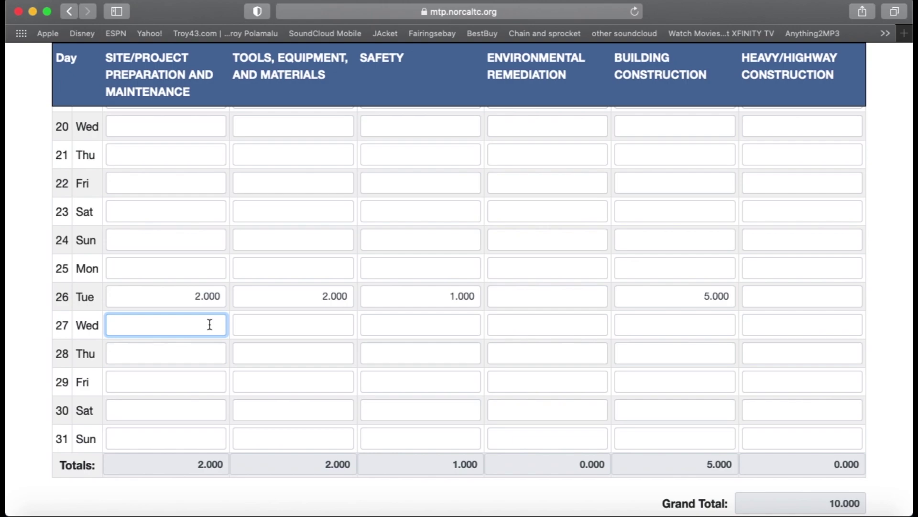
pyautogui.write('2')
pyautogui.click(323, 327)
pyautogui.write('1')
pyautogui.click(407, 330)
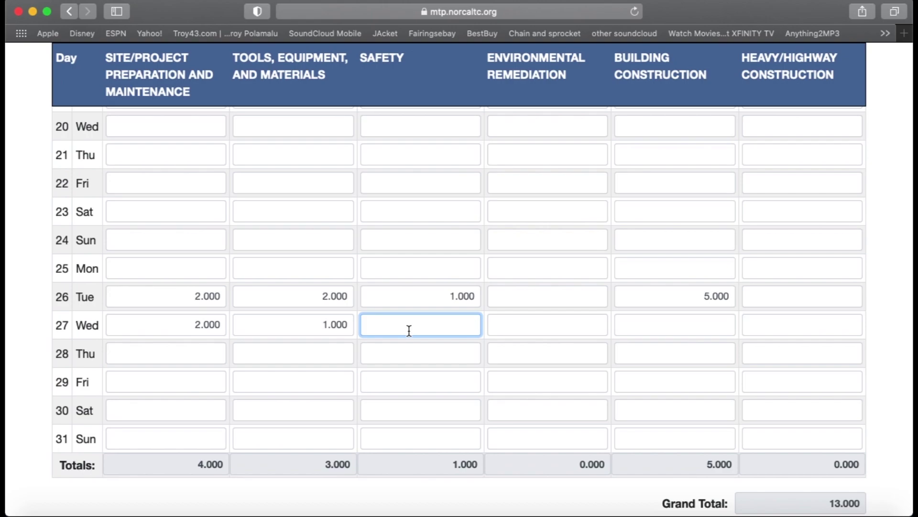
pyautogui.write('2')
pyautogui.click(651, 328)
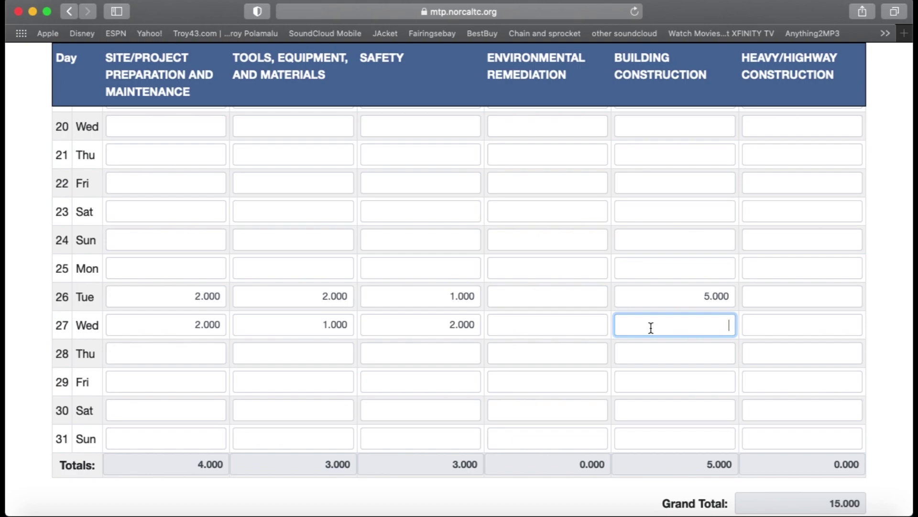
pyautogui.write('5')
pyautogui.scroll(-3, 592, 314)
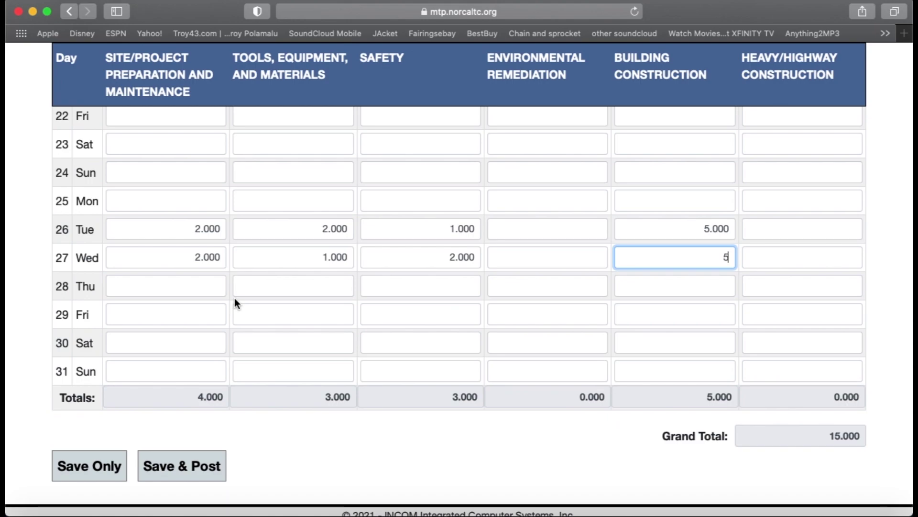
# Save the 20-hour January 2021 report and reach the Yes/No posting confirmation
pyautogui.click(188, 466)
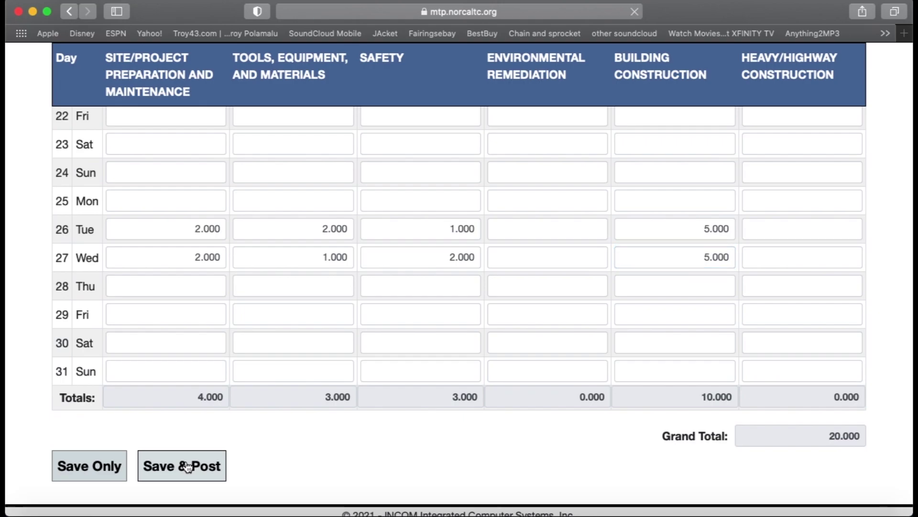